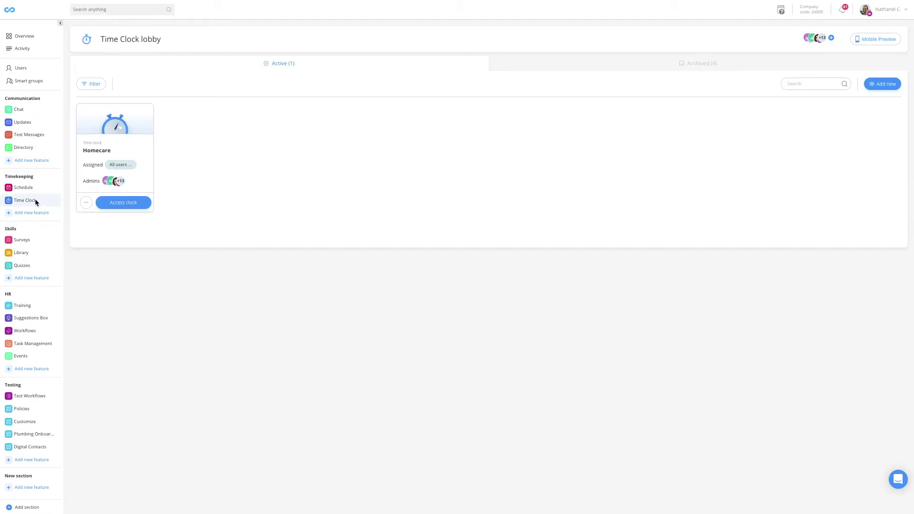
- Open the Homecare time clock from the Time Clock lobby
click(131, 205)
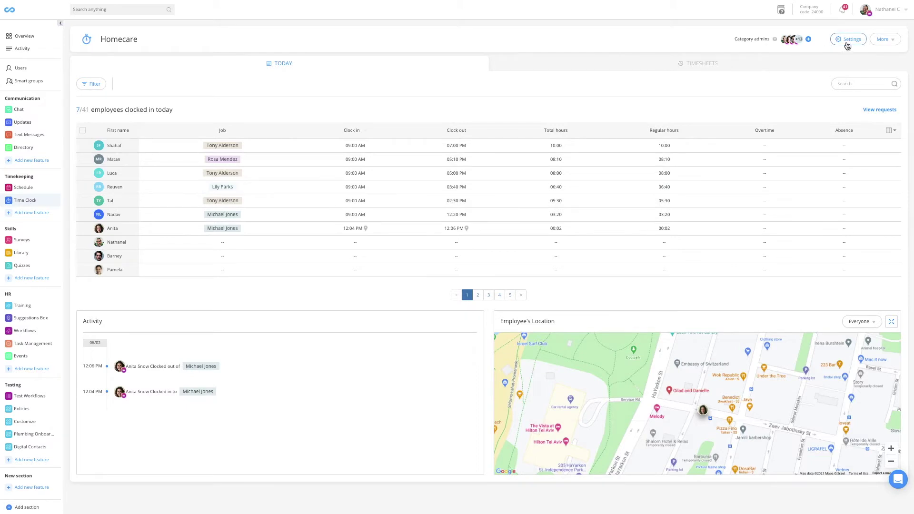
- Go to the Homecare time clock settings and show the Jobs list
click(846, 45)
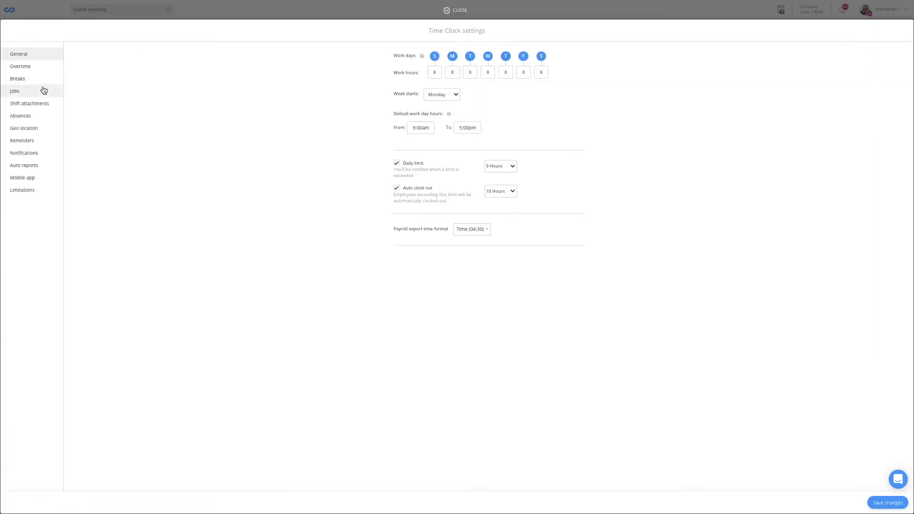
click(33, 95)
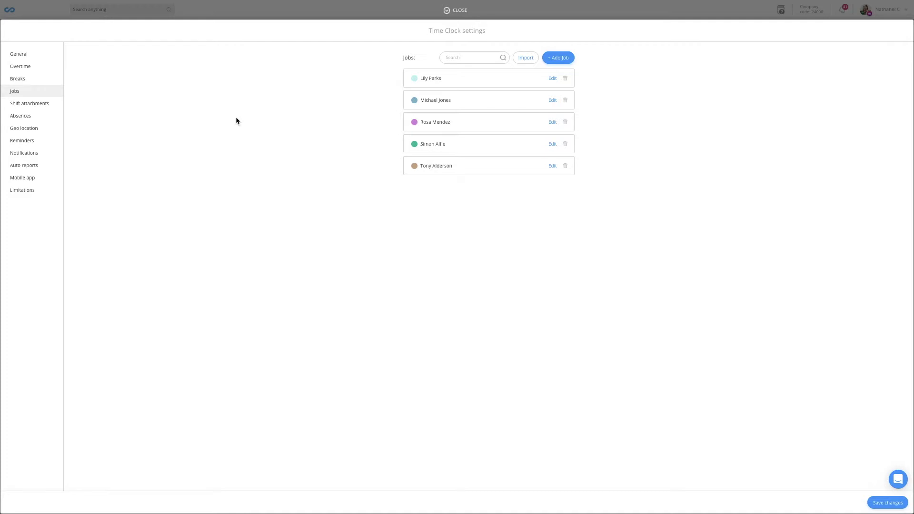
- Add a new job named after the homecare client
click(566, 60)
click(468, 74)
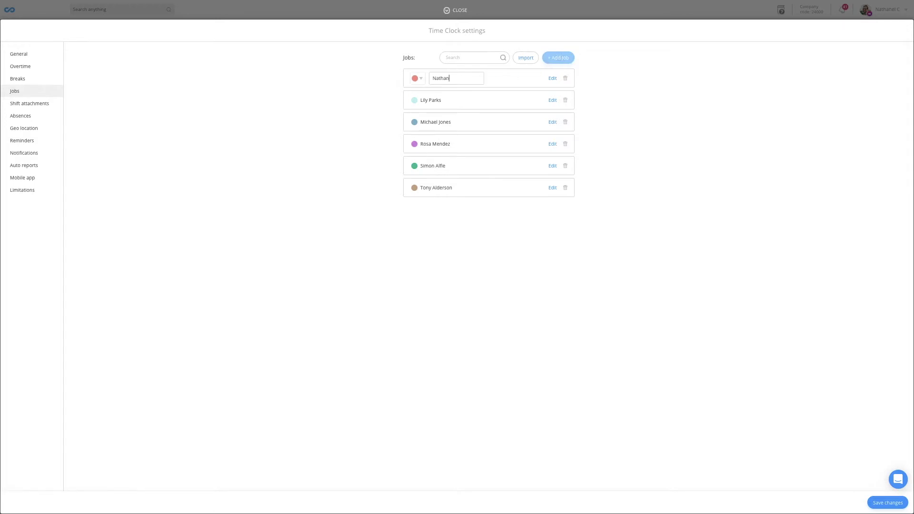
click(553, 80)
- Set the new job's location to Seattle, WA, USA, then go to Geo location settings
click(552, 79)
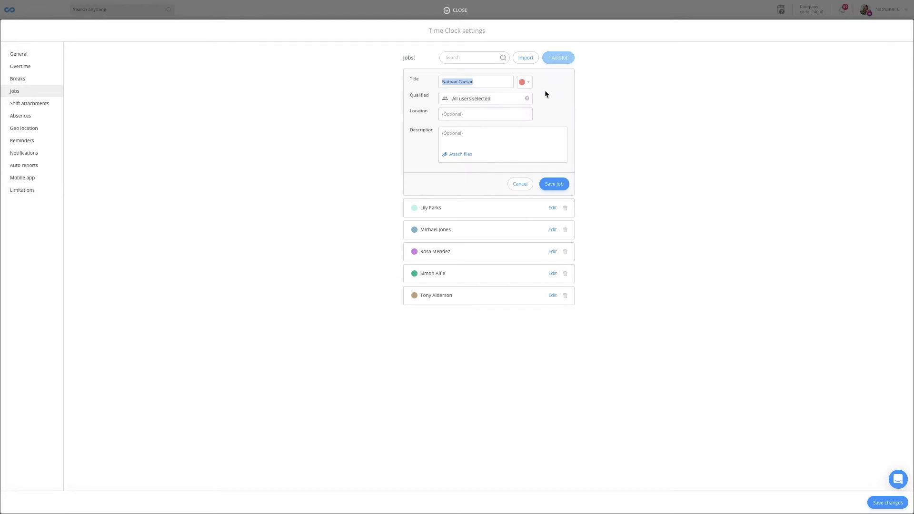
click(474, 99)
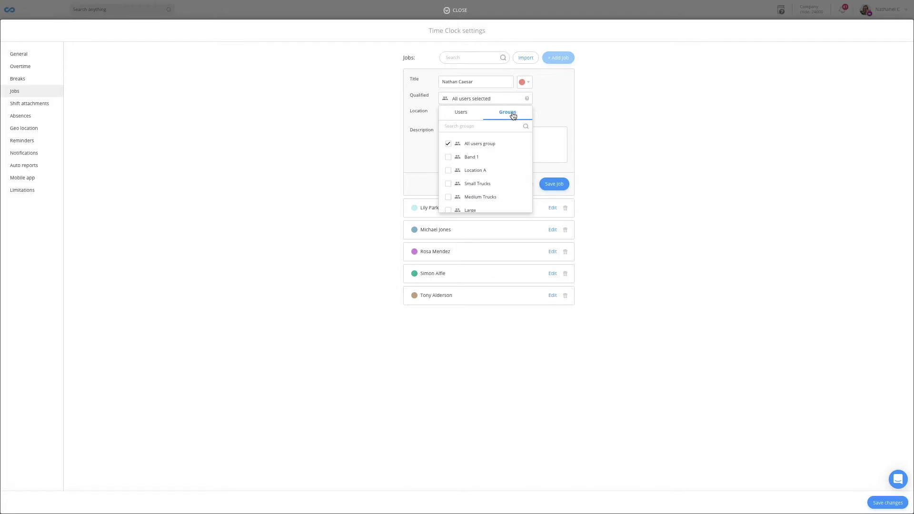
click(486, 101)
click(476, 111)
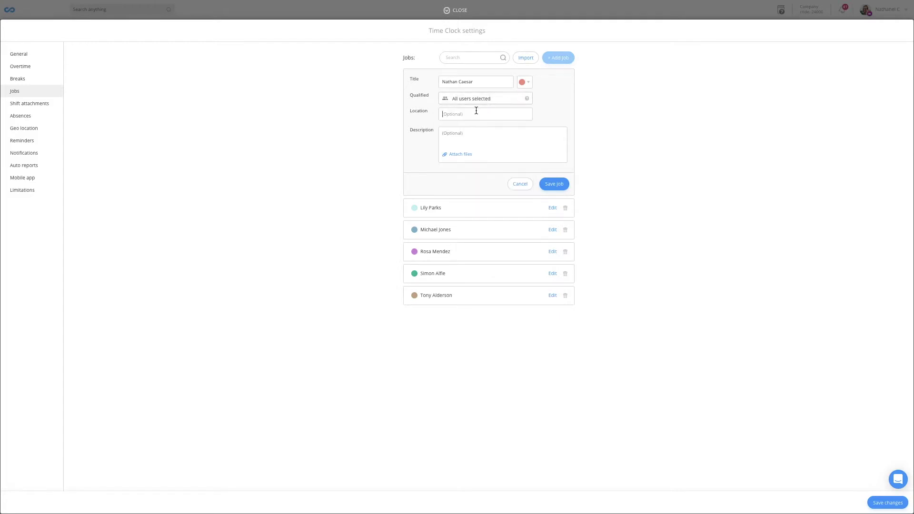
text(seattle w)
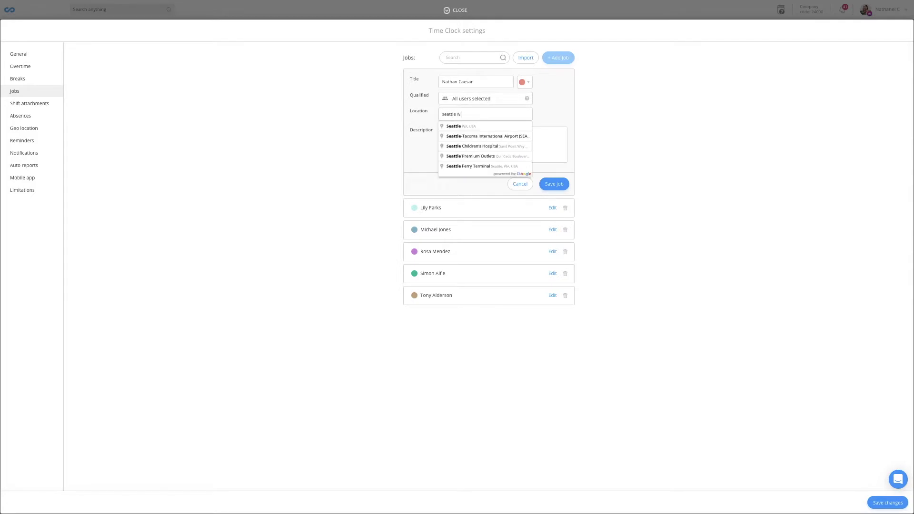
click(469, 126)
click(466, 136)
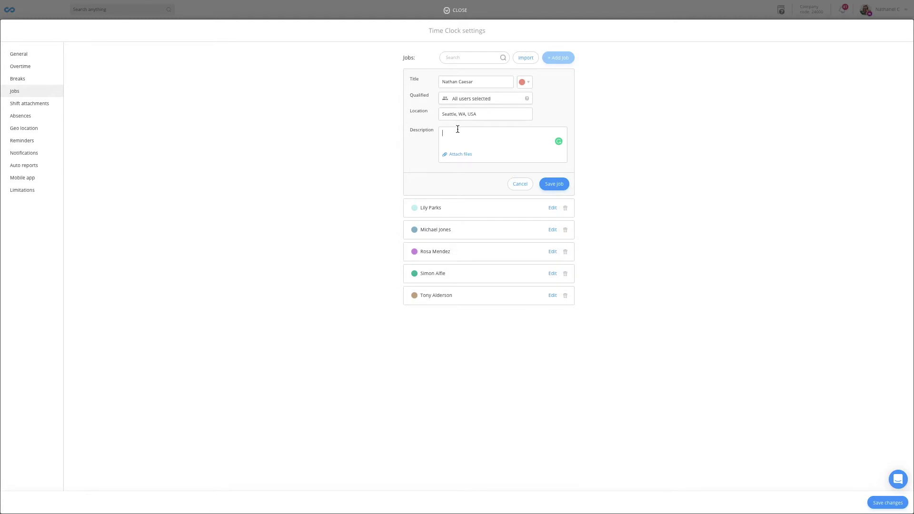
click(36, 130)
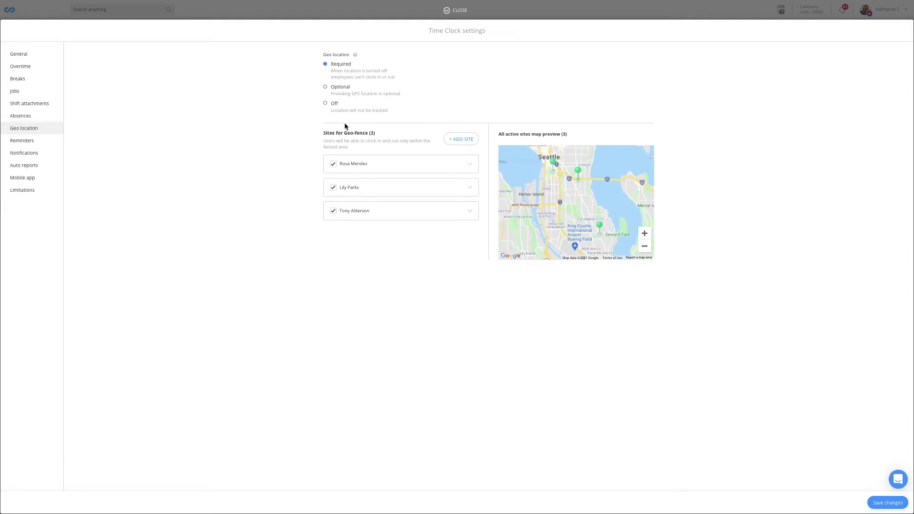
- Add a geo-fence site named after the client with address Seattle, WA, USA
click(460, 139)
click(383, 164)
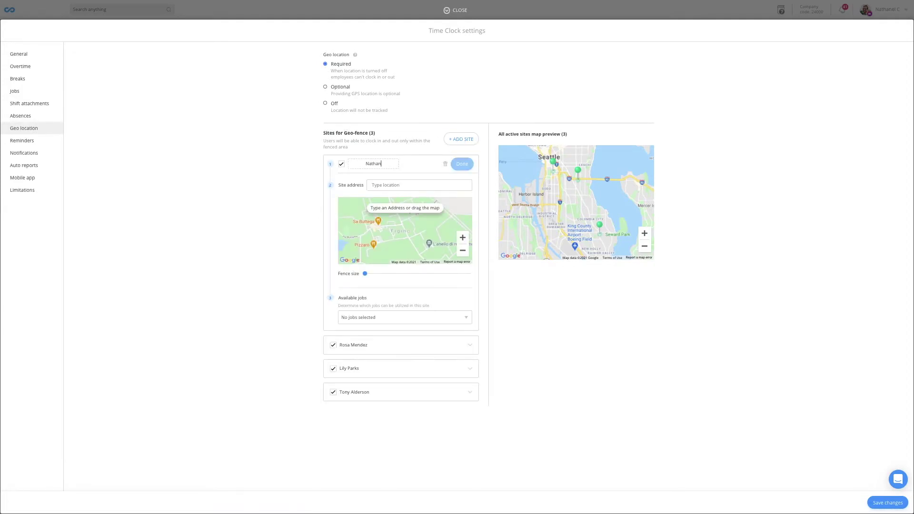
click(383, 183)
text(seattle)
click(381, 199)
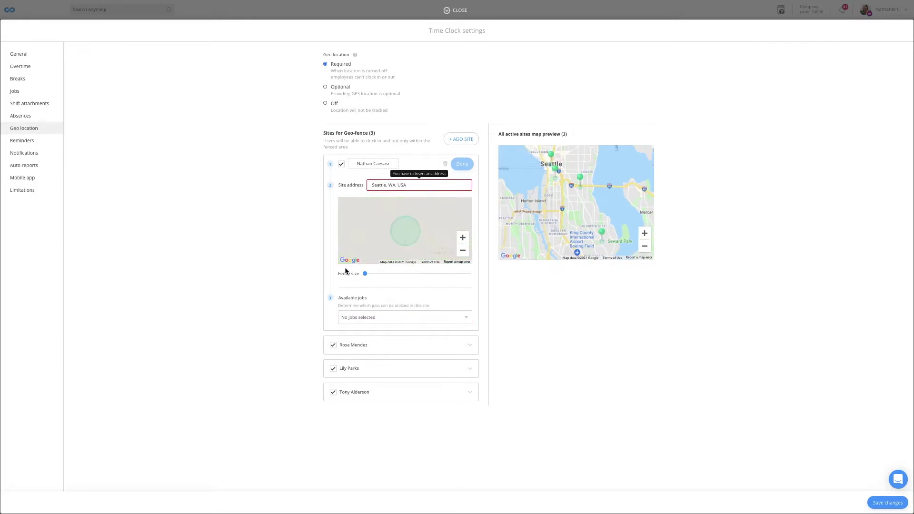
- Allow the new client job at the site and save the geo-location settings
click(363, 322)
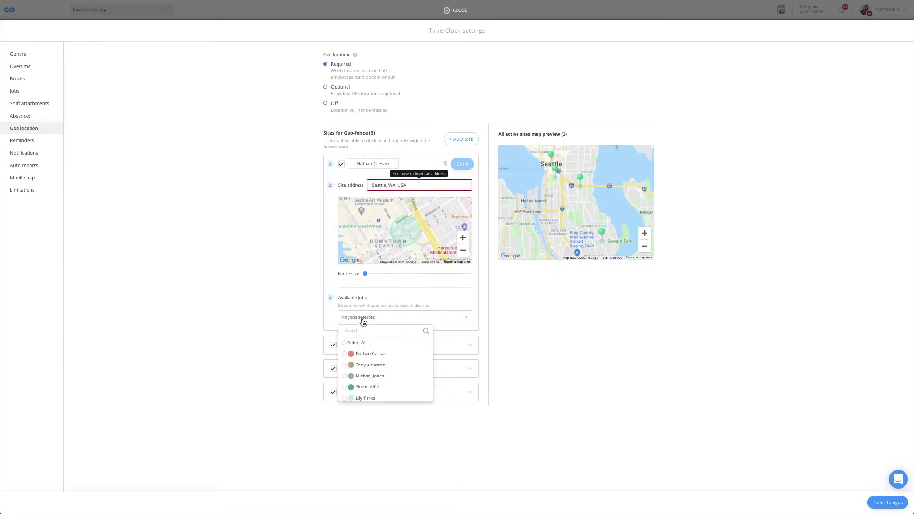
click(344, 354)
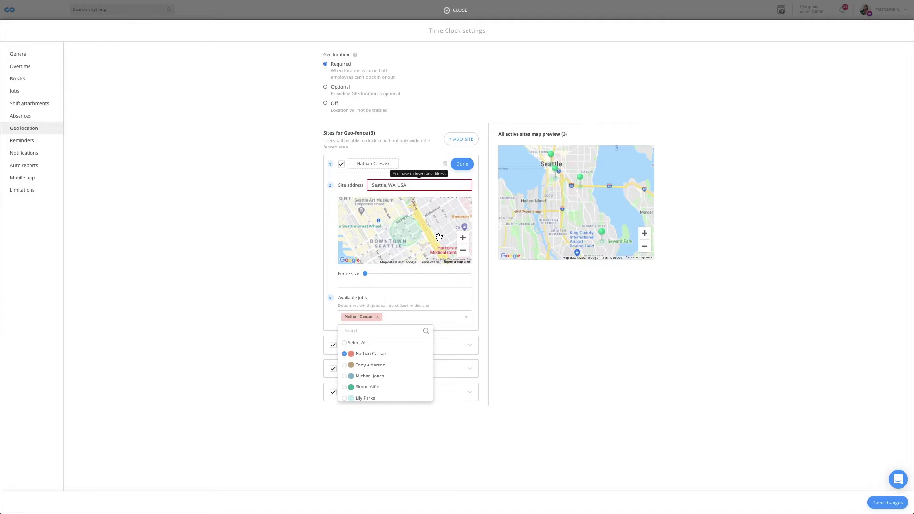
click(880, 503)
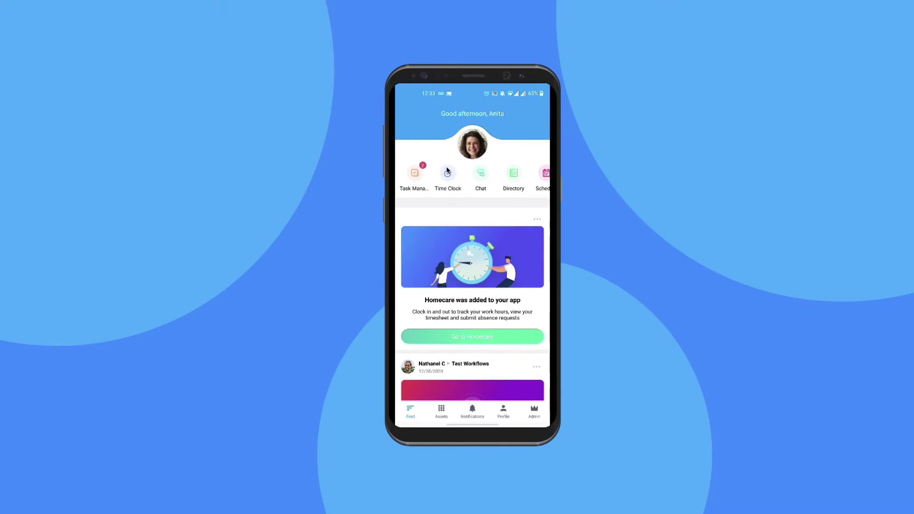
- In the mobile app, start a Homecare shift on a client job, then return to the feed
click(446, 172)
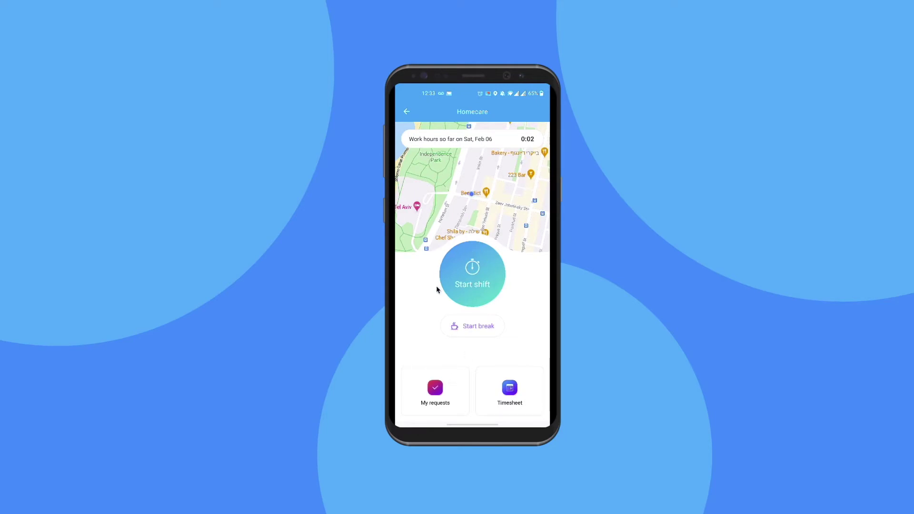
click(491, 246)
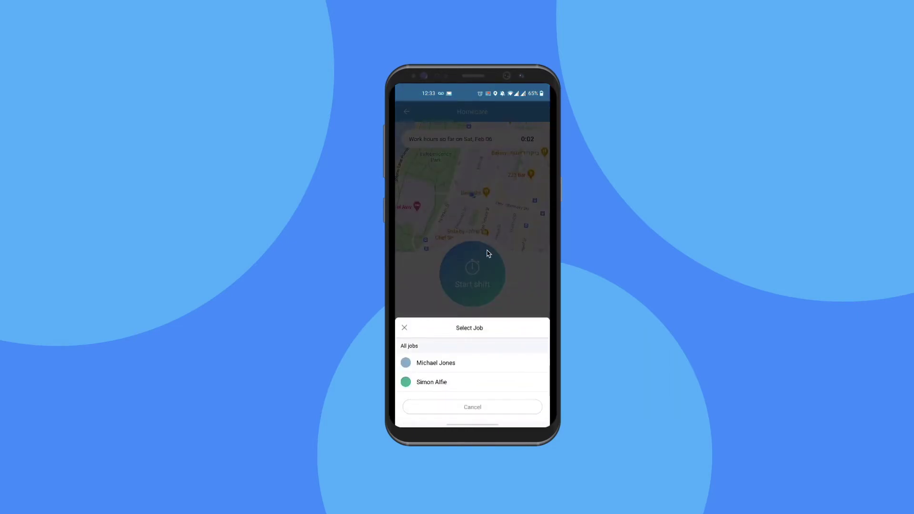
click(452, 364)
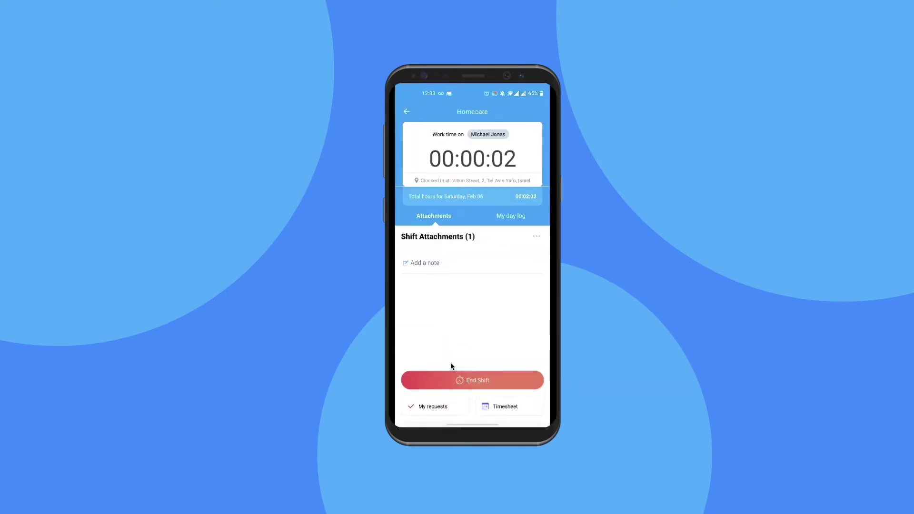
key(Escape)
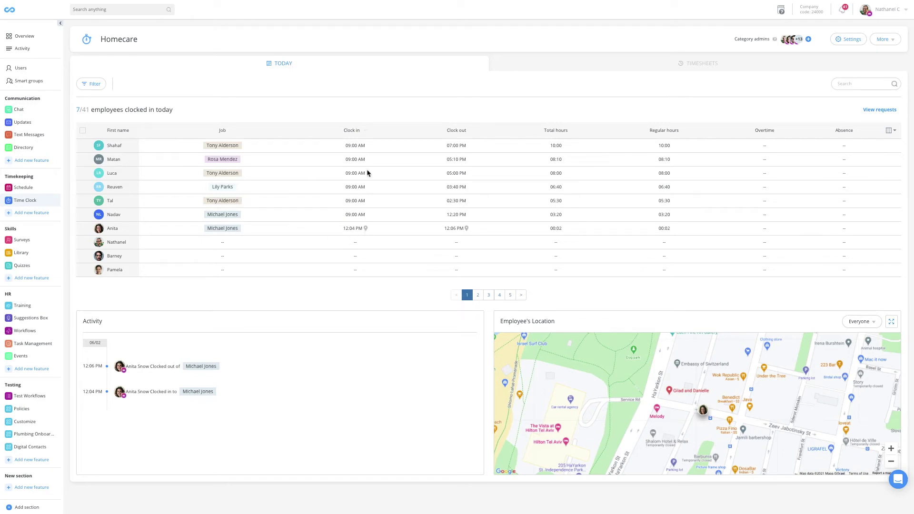
- Switch the Homecare time clock to the Timesheets tab
mouse_move(367, 230)
click(688, 64)
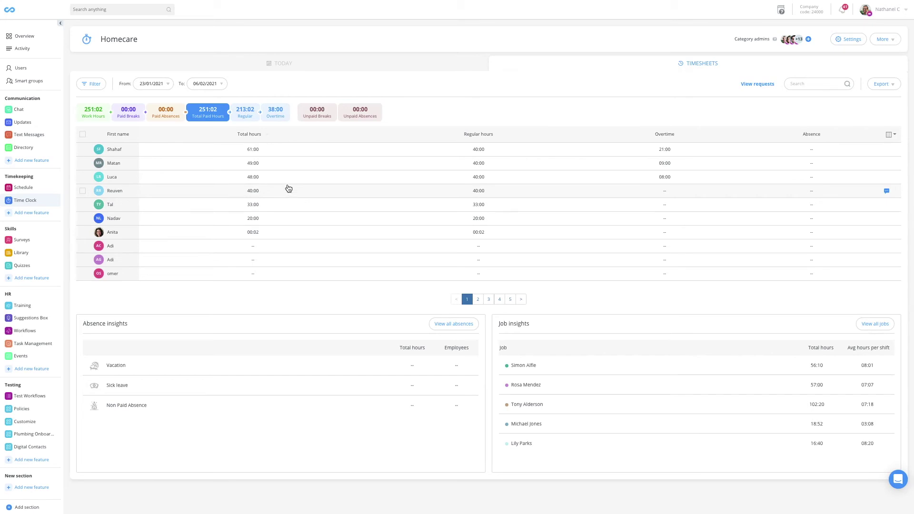
- Set the first employee's Mon 01/02 clock-in to 08:00 AM and close their timesheet
click(252, 149)
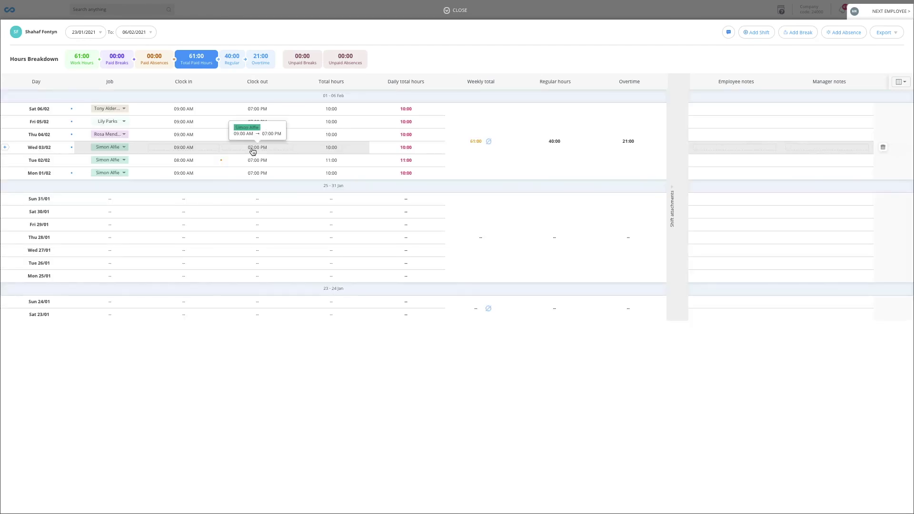
click(191, 175)
text(8)
key(Return)
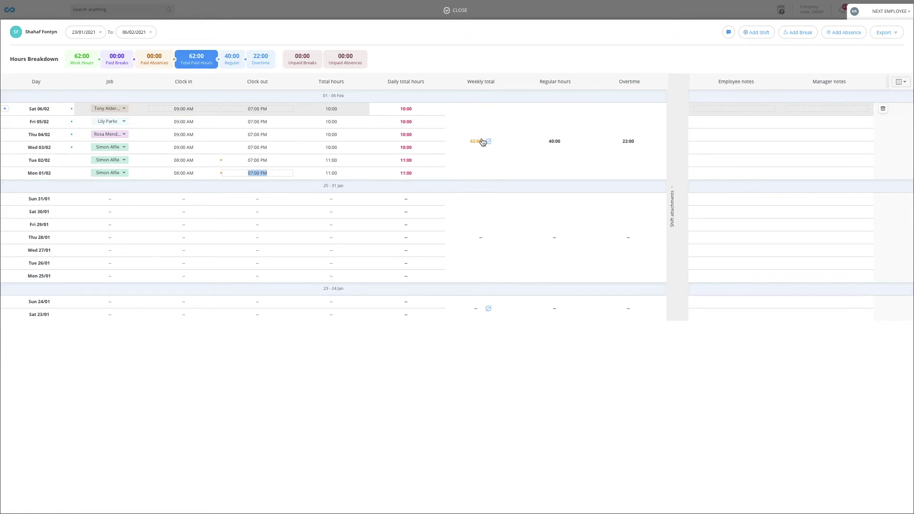
click(446, 10)
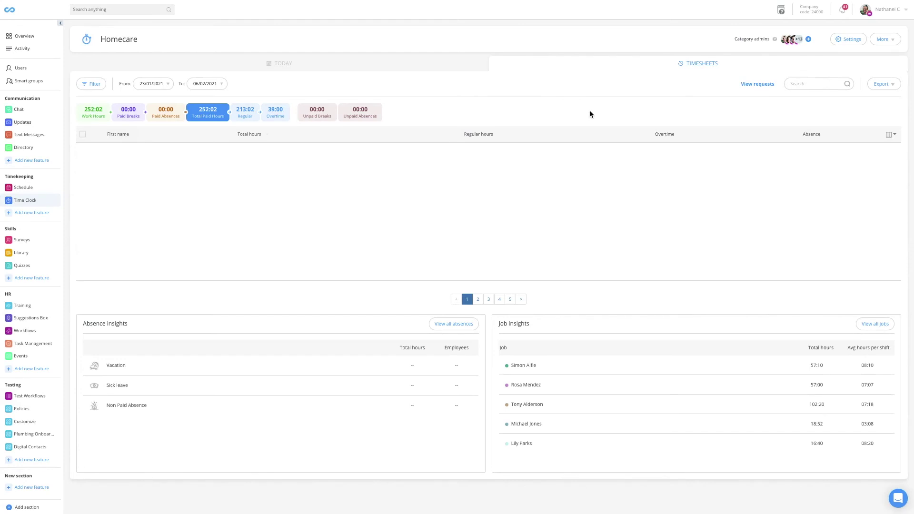
- Show the timesheet Export options, then open the top job's report from Job insights
click(886, 84)
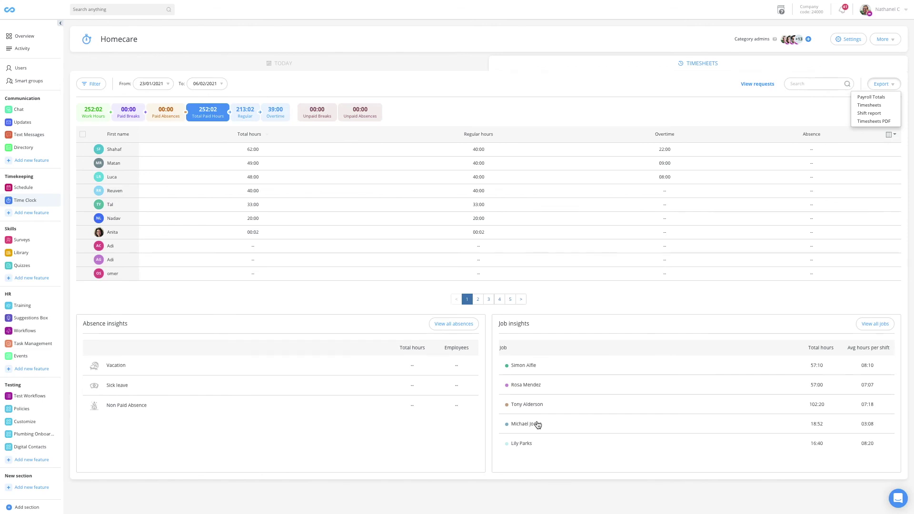
click(521, 365)
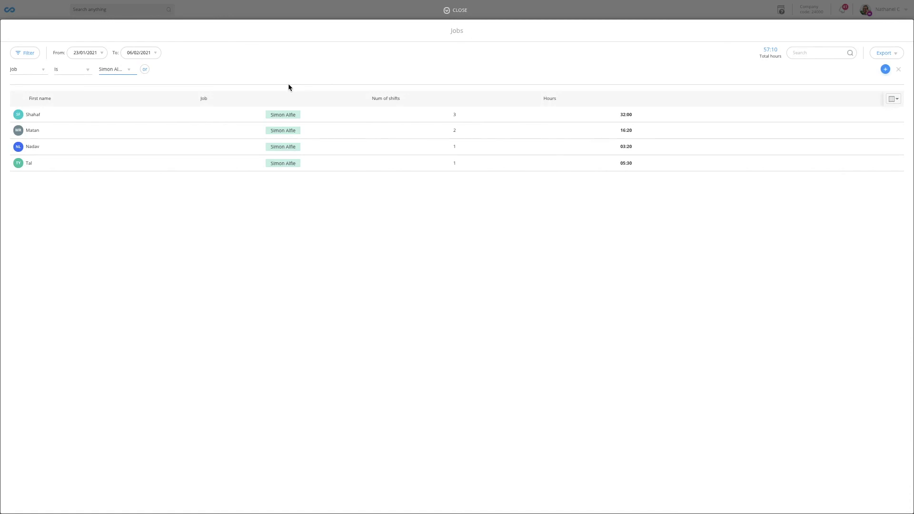
- Filter the Jobs report to another client job (18:52 hours) and show its Excel/PDF export formats
click(114, 69)
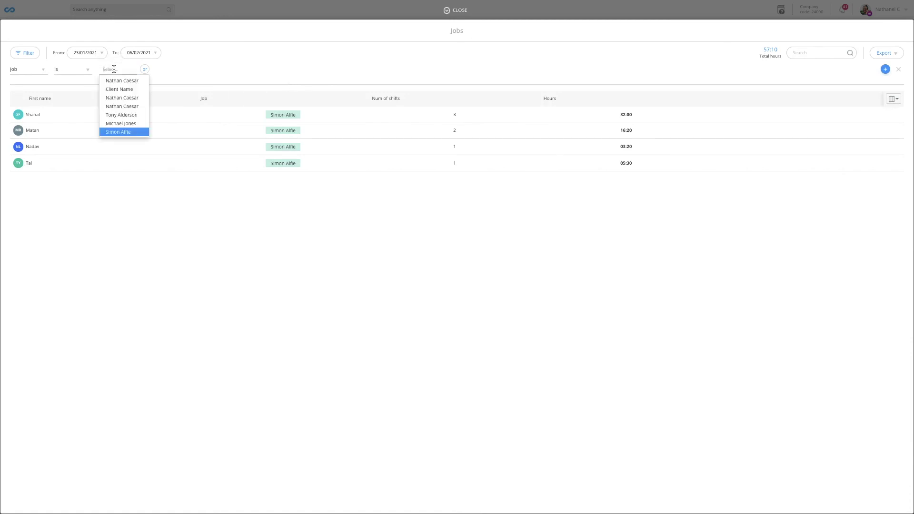
click(125, 124)
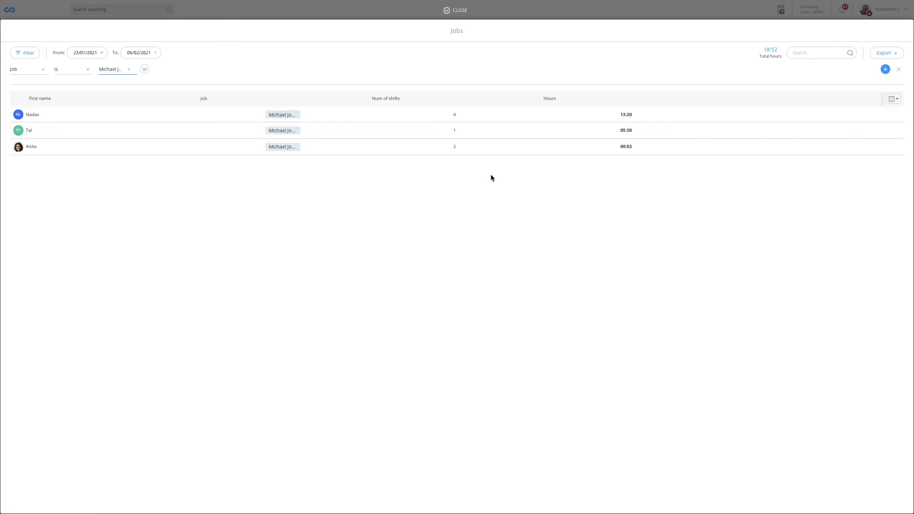
click(886, 55)
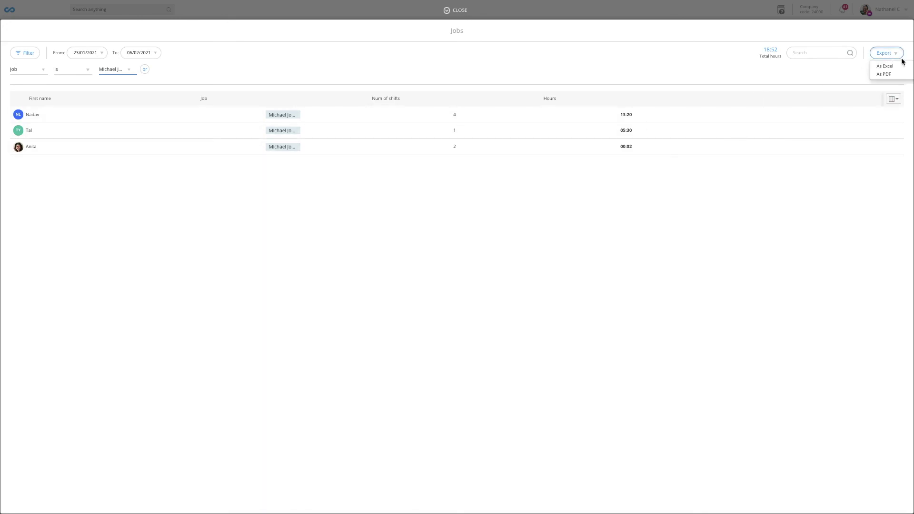